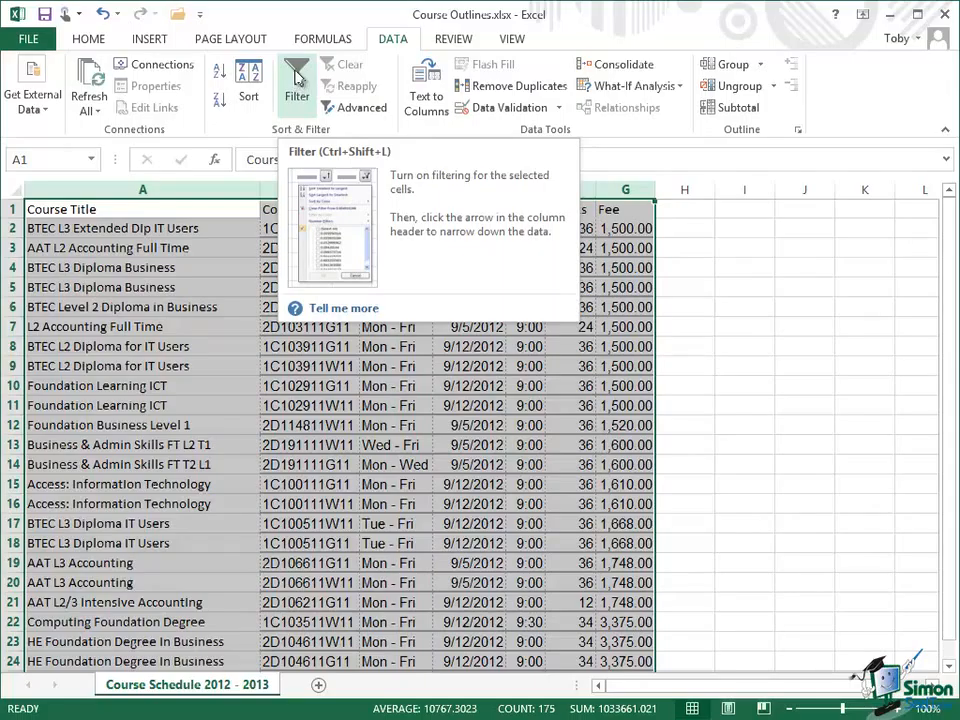
Turn on filtering for the course table and filter Course Title to show only AAT L2 Accounting Full Time.
{"action": "left_click", "coordinate": [296, 76]}
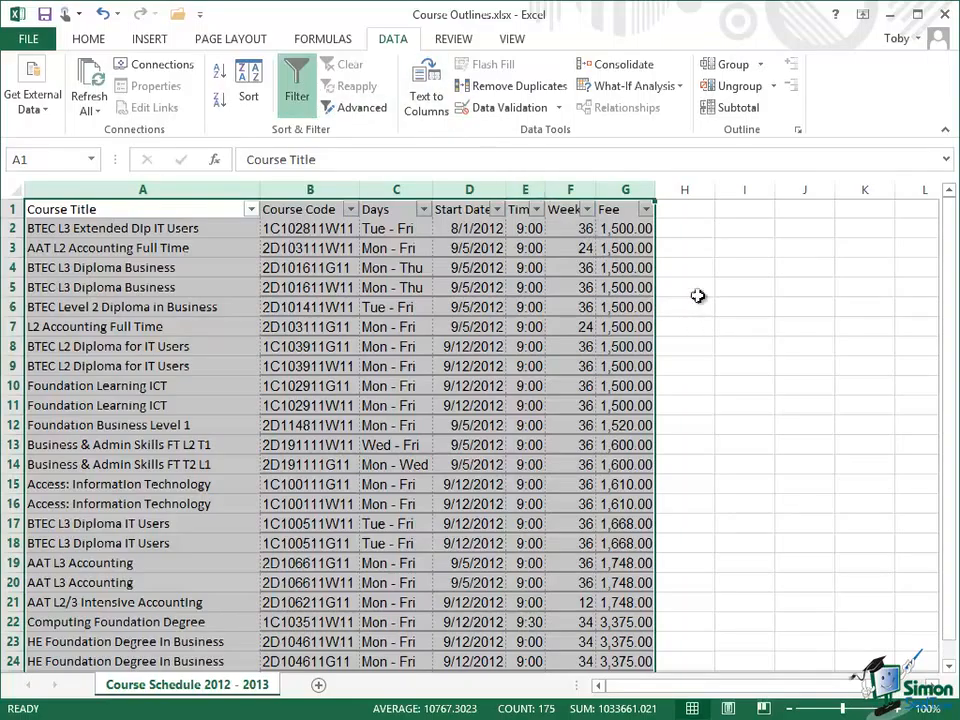
{"action": "left_click", "coordinate": [689, 232]}
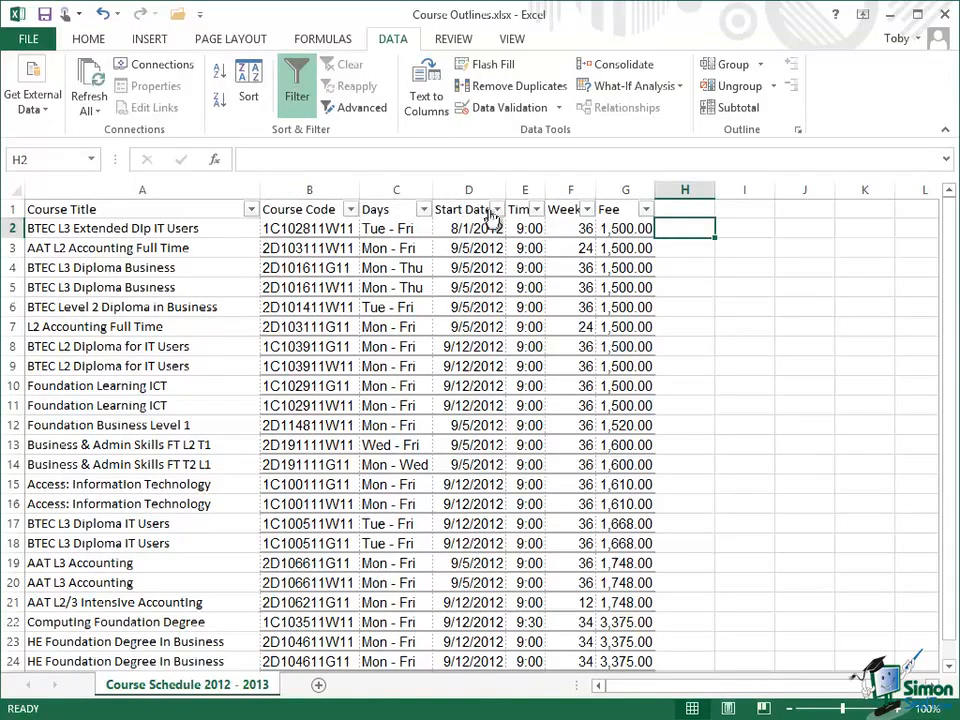
{"action": "left_click", "coordinate": [253, 210]}
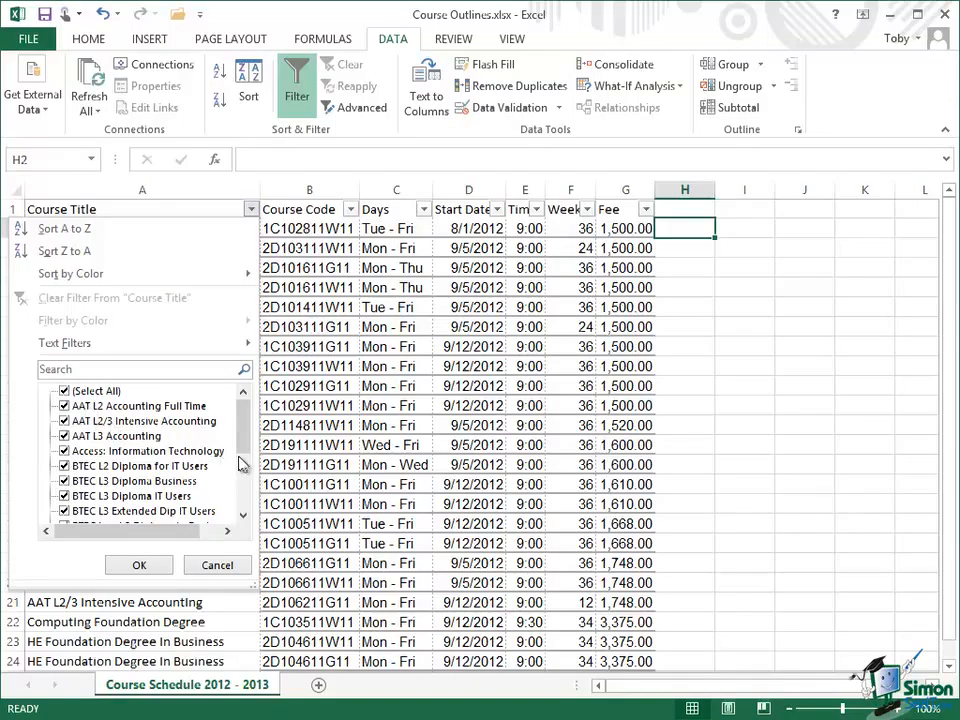
{"action": "mouse_move", "coordinate": [246, 418]}
{"action": "left_mouse_down"}
{"action": "mouse_move", "coordinate": [242, 495]}
{"action": "mouse_move", "coordinate": [249, 404]}
{"action": "left_mouse_up"}
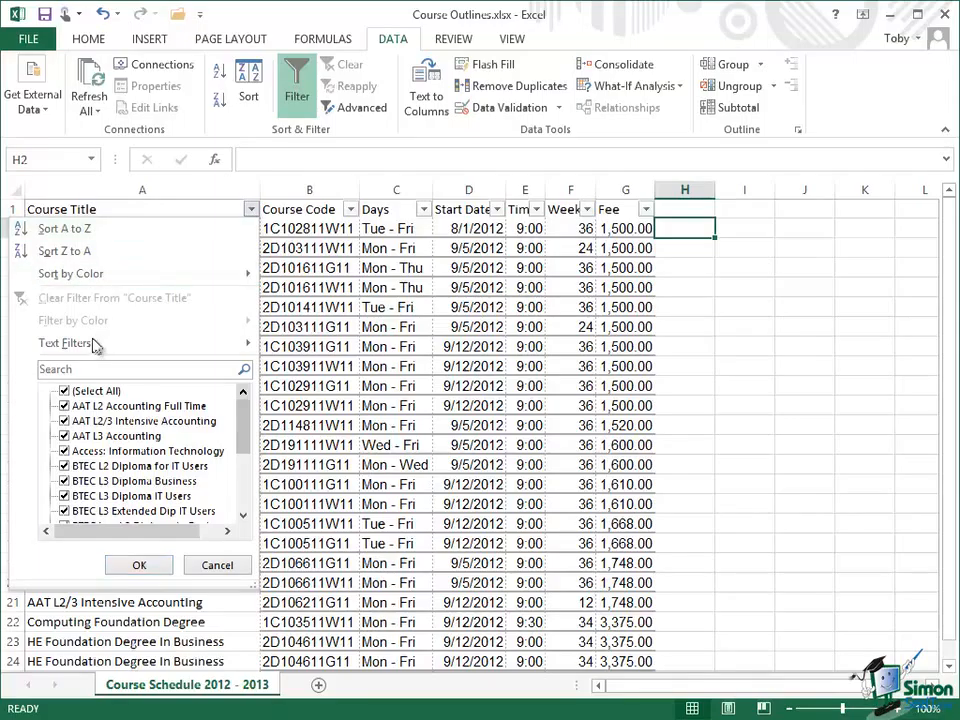
{"action": "left_click", "coordinate": [65, 392]}
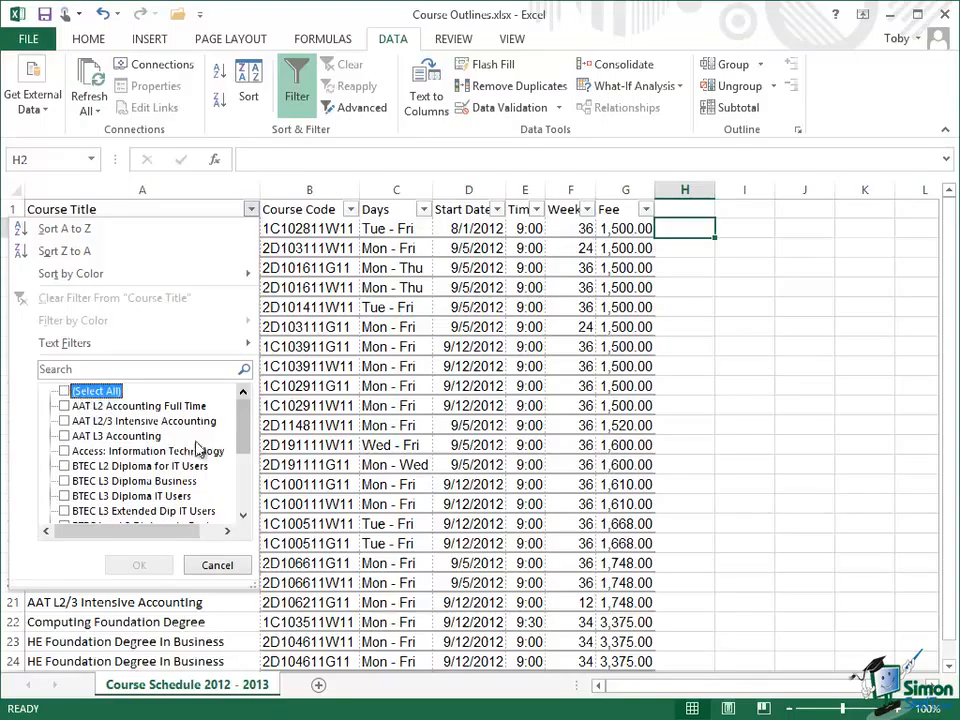
{"action": "mouse_move", "coordinate": [249, 418]}
{"action": "left_mouse_down"}
{"action": "mouse_move", "coordinate": [246, 484]}
{"action": "mouse_move", "coordinate": [249, 402]}
{"action": "left_mouse_up"}
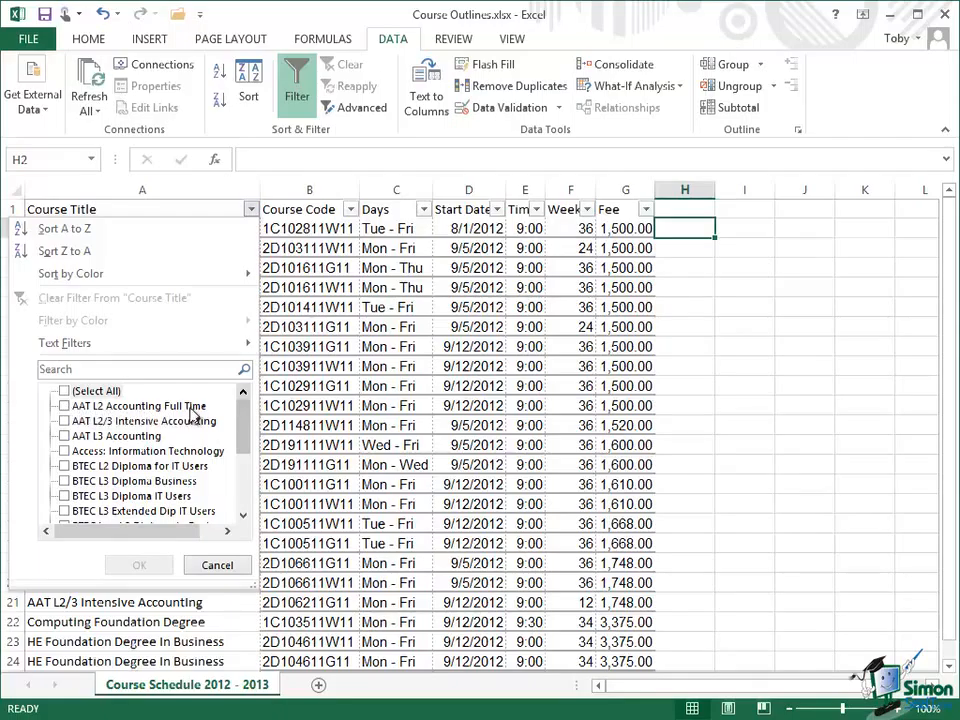
{"action": "left_click", "coordinate": [64, 406]}
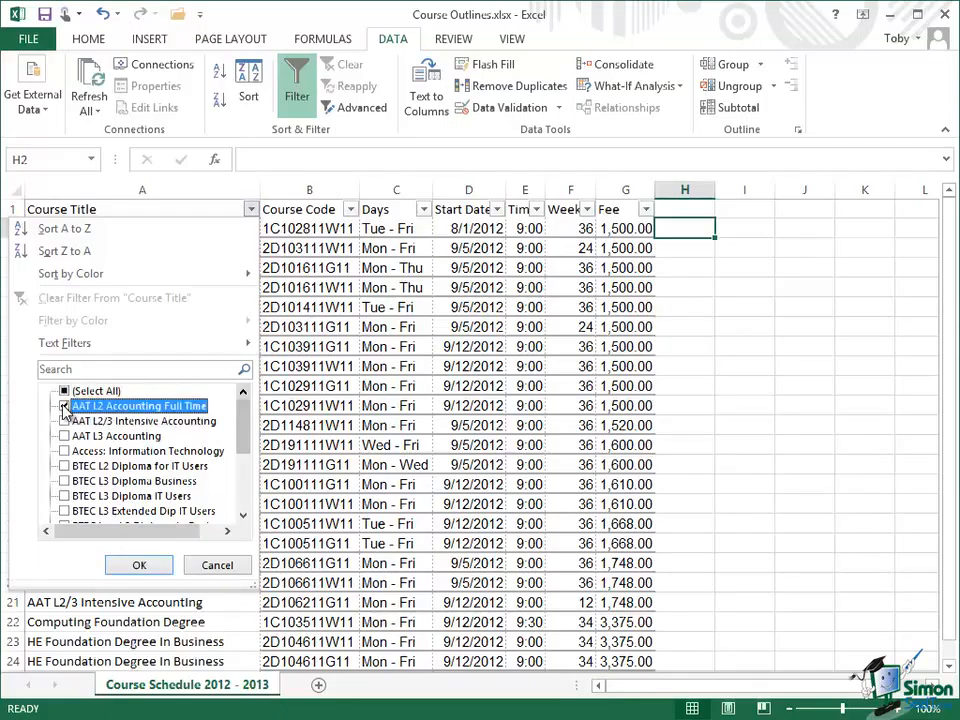
{"action": "left_click", "coordinate": [139, 566]}
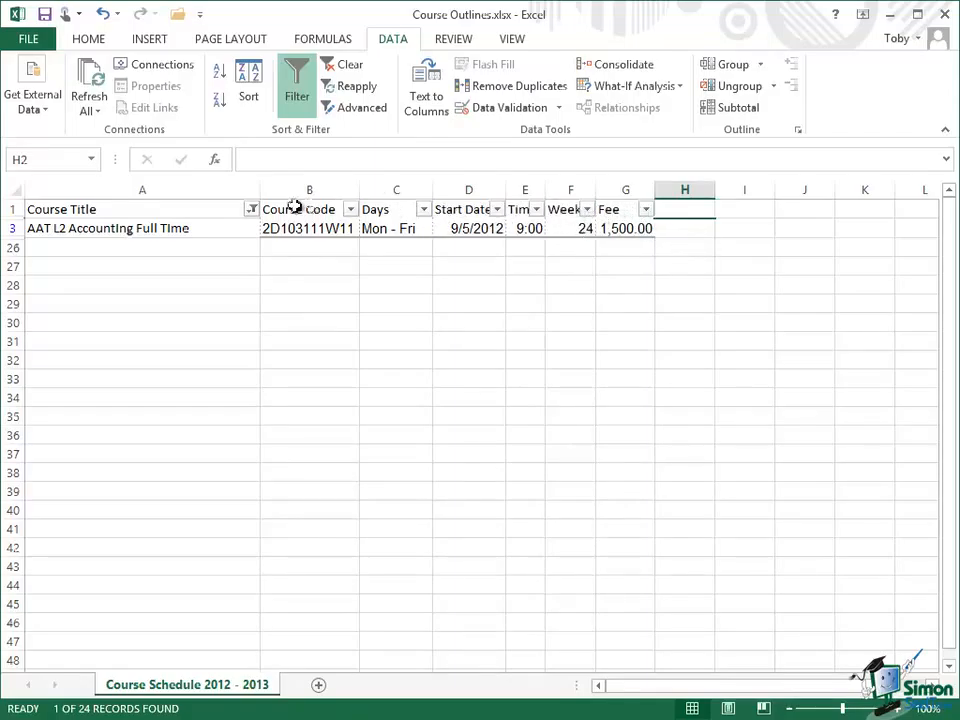
Extend the Course Title filter to include AAT L2/3 Intensive Accounting and AAT L3 Accounting.
{"action": "mouse_move", "coordinate": [253, 215]}
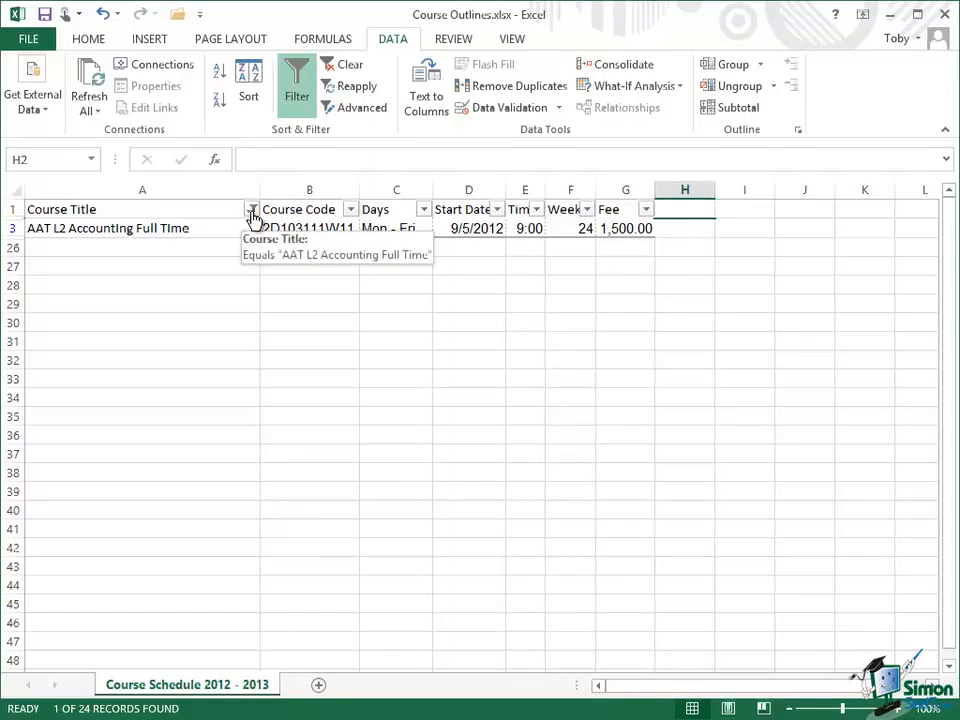
{"action": "mouse_move", "coordinate": [354, 219]}
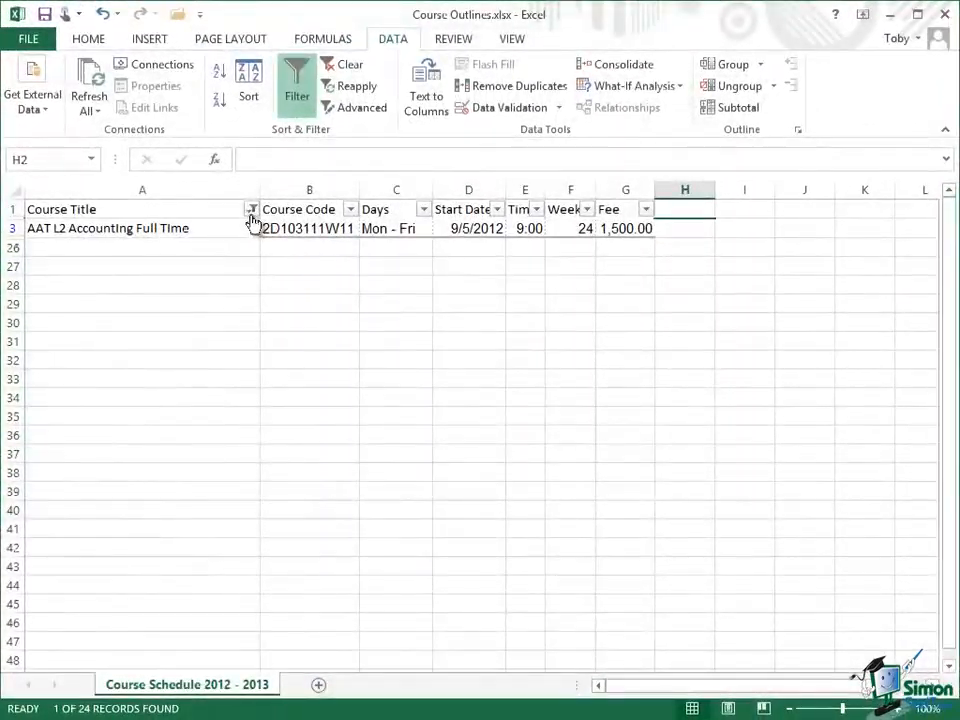
{"action": "left_click", "coordinate": [253, 212]}
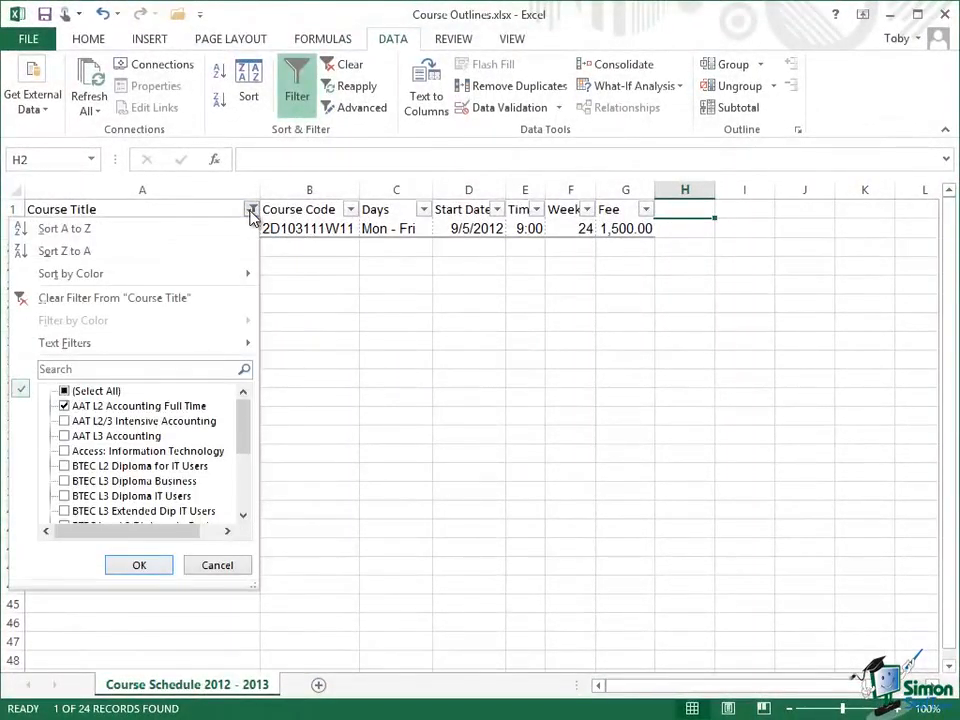
{"action": "left_click", "coordinate": [64, 423]}
{"action": "left_click", "coordinate": [64, 437]}
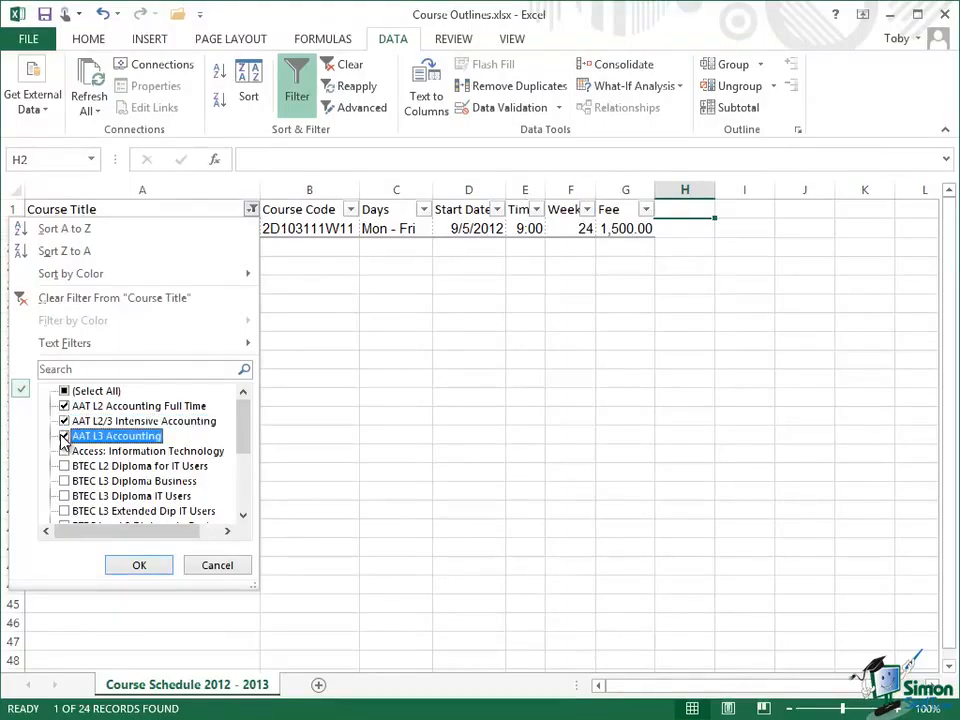
{"action": "left_click", "coordinate": [140, 566]}
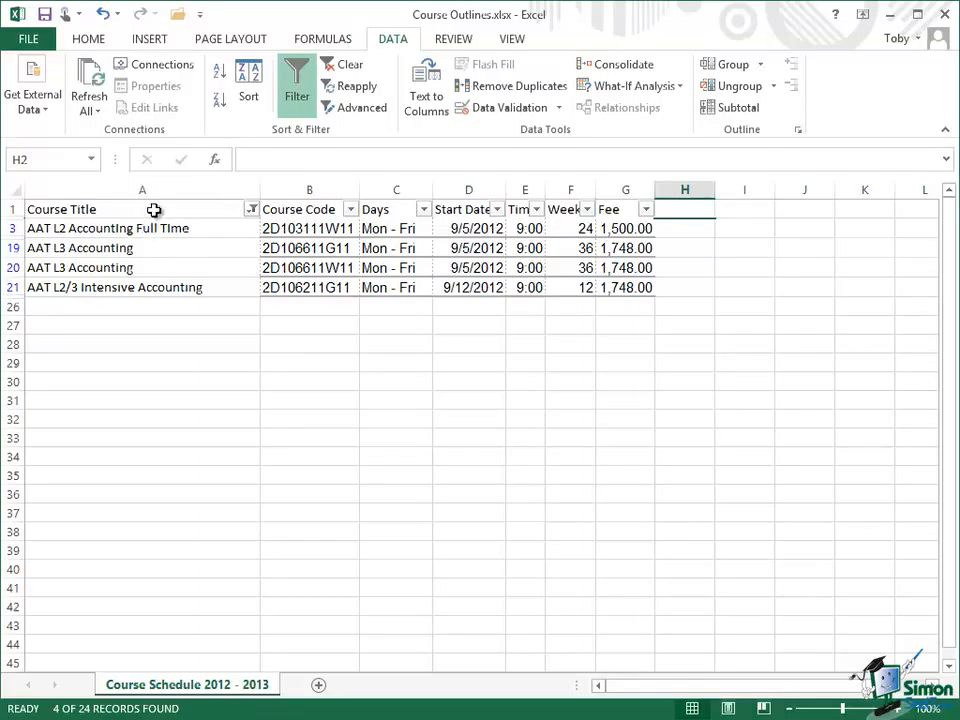
Apply a text filter to Course Title that shows only rows containing "accounting".
{"action": "left_click", "coordinate": [254, 211]}
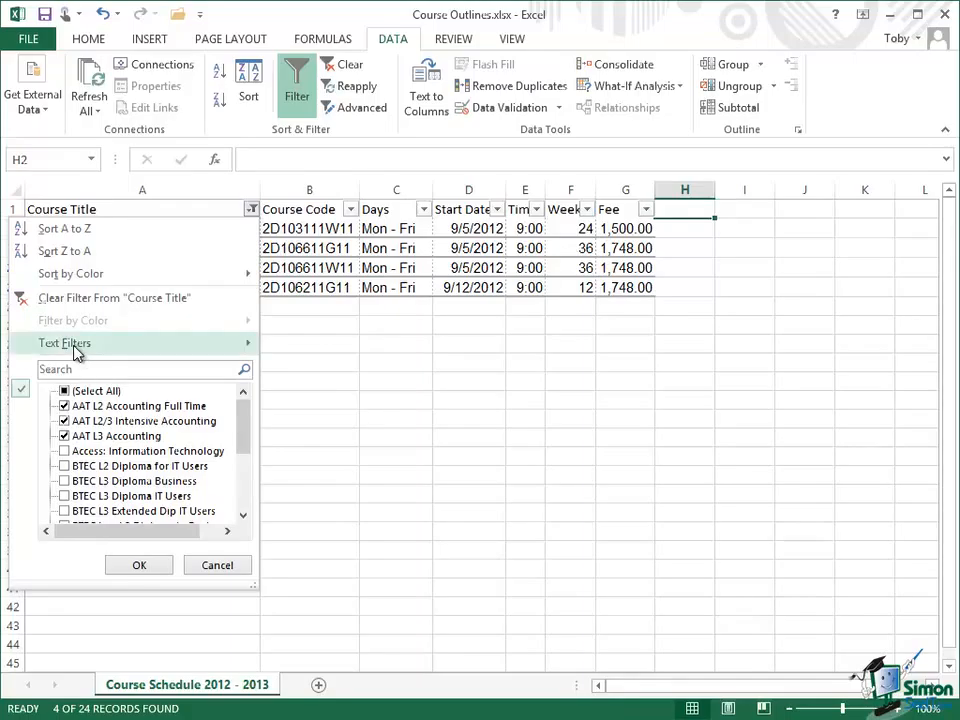
{"action": "mouse_move", "coordinate": [79, 349]}
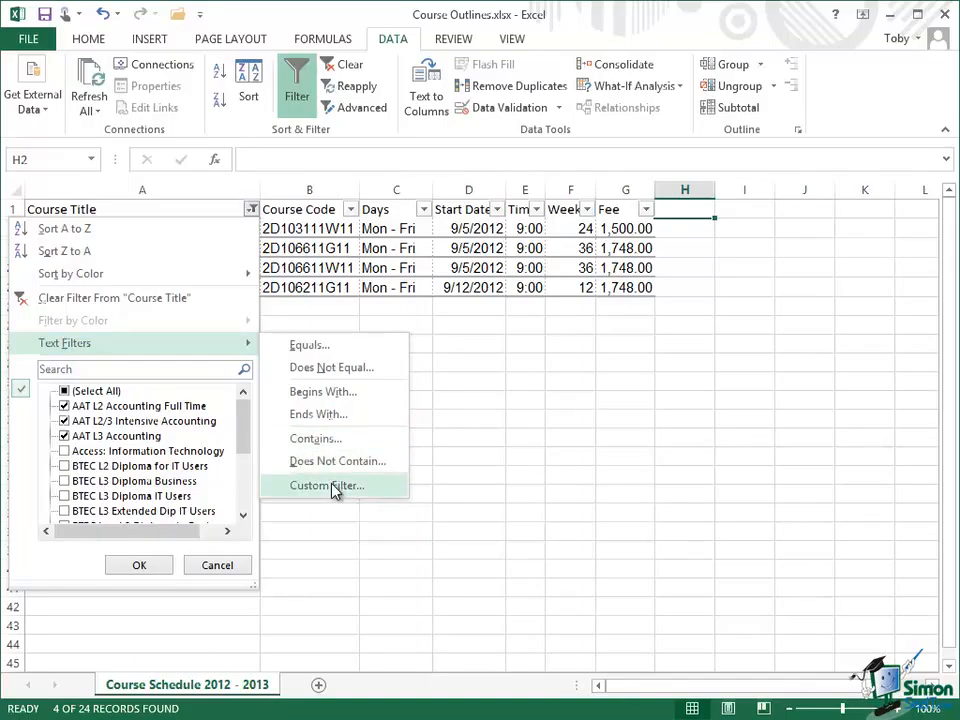
{"action": "left_click", "coordinate": [316, 439]}
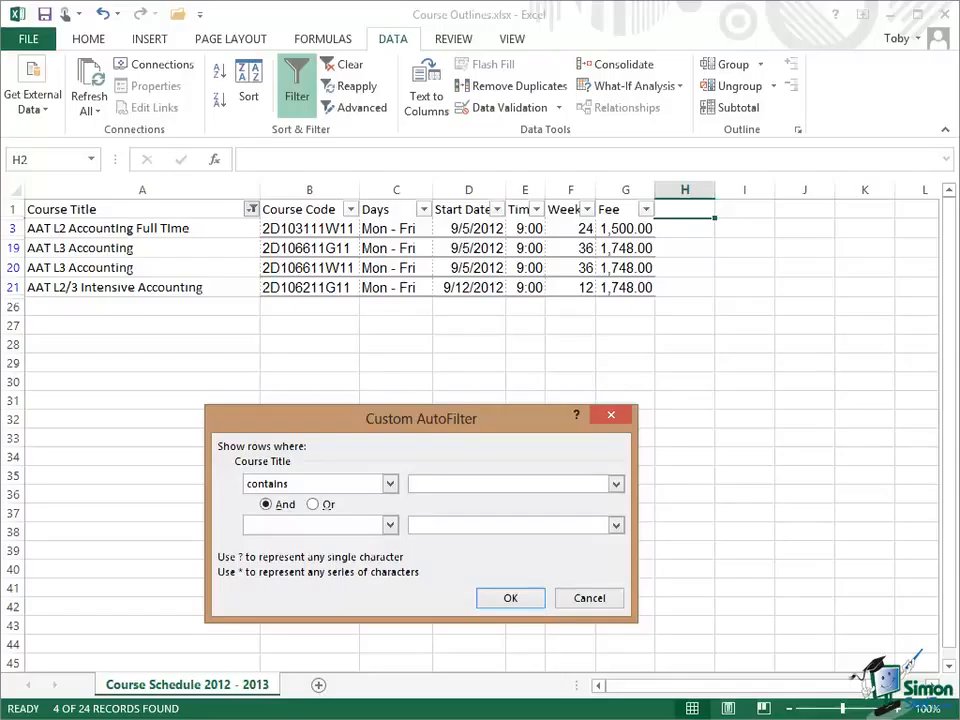
{"action": "type", "text": "accounting"}
{"action": "left_click", "coordinate": [509, 597]}
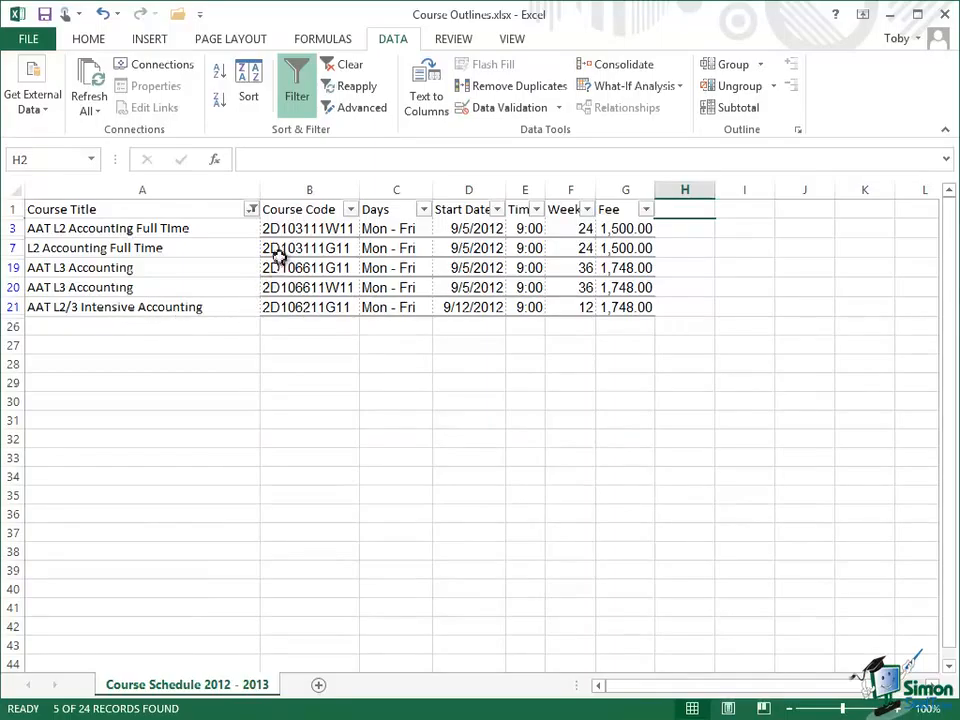
Replace the Course Title text filter with one that shows only titles beginning with "AAT".
{"action": "left_click", "coordinate": [251, 209]}
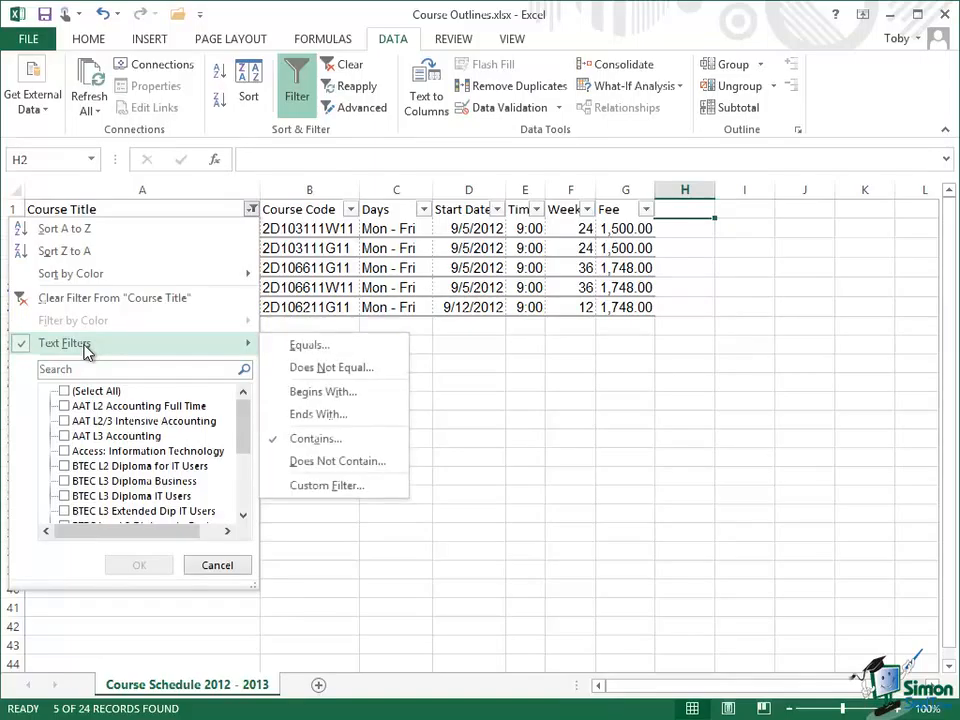
{"action": "left_click", "coordinate": [336, 396]}
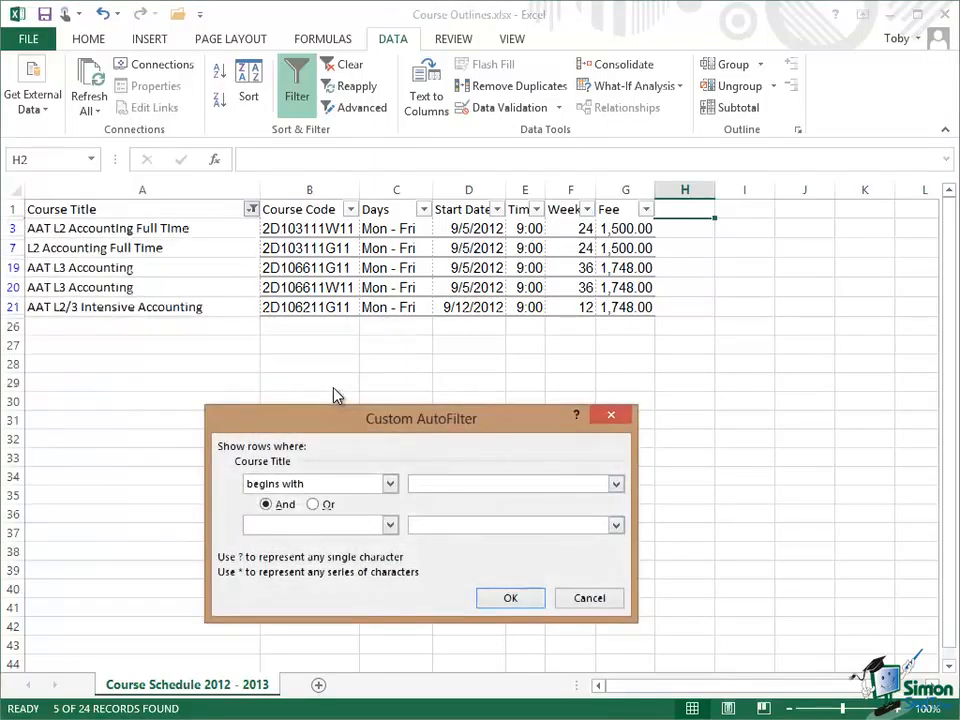
{"action": "type", "text": "AAT"}
{"action": "left_click", "coordinate": [511, 597]}
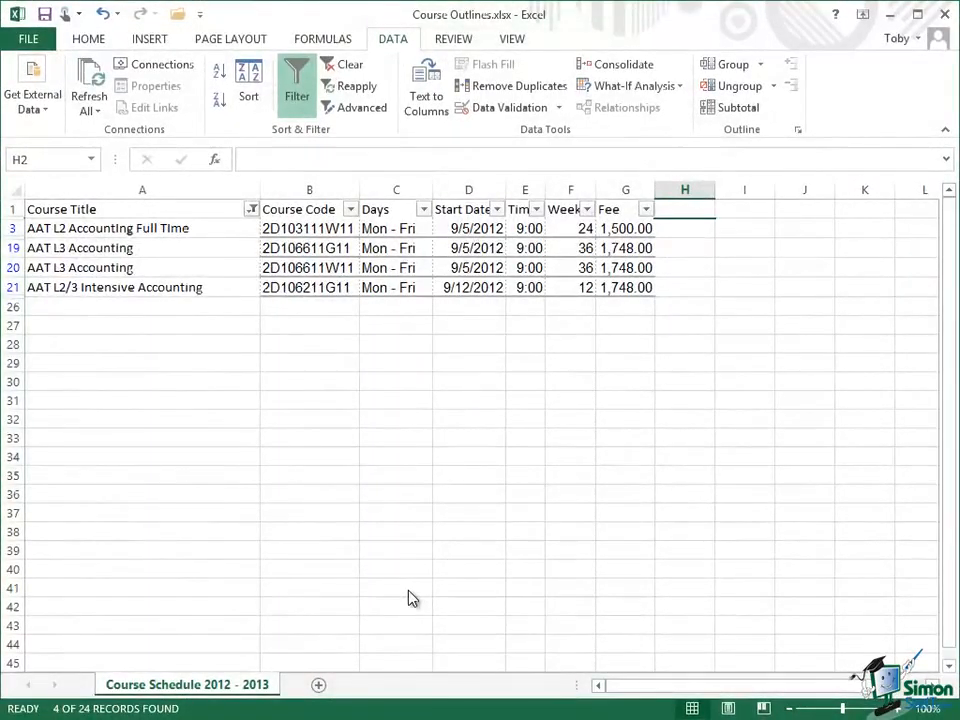
Clear the filter from the Course Title column.
{"action": "left_click", "coordinate": [253, 210]}
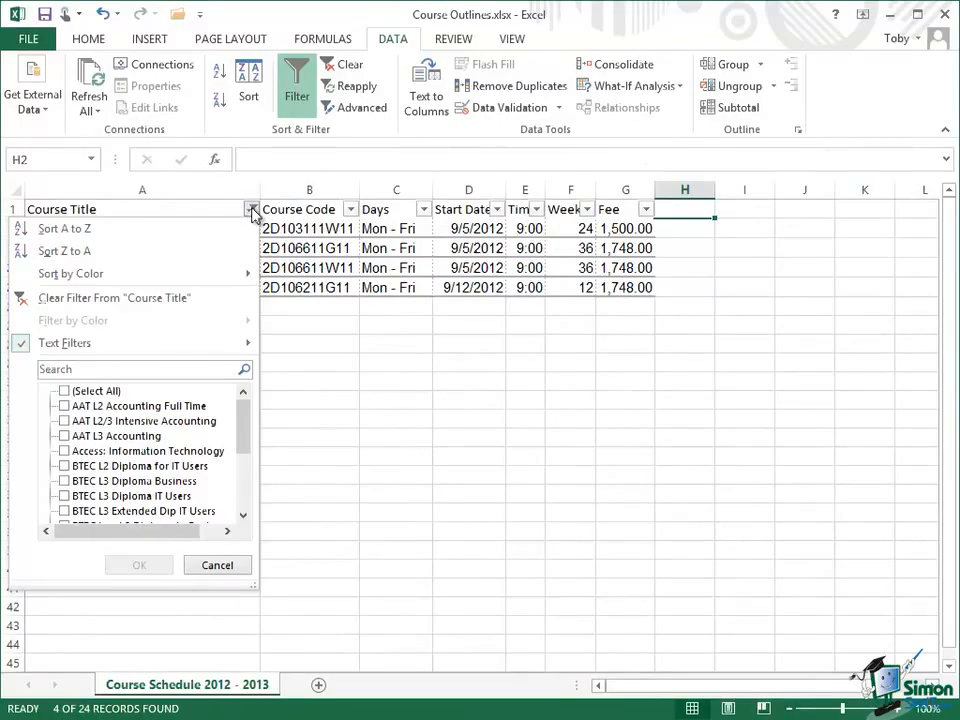
{"action": "left_click", "coordinate": [196, 299]}
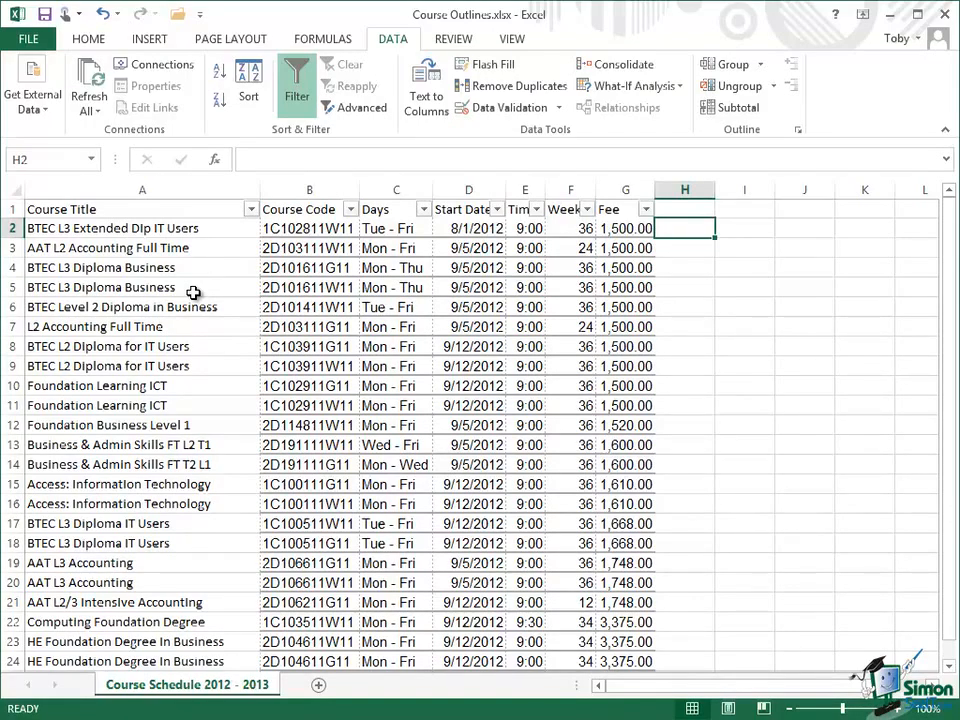
Filter the Start Date column to show only courses starting on 12 September 2012.
{"action": "left_click", "coordinate": [497, 211]}
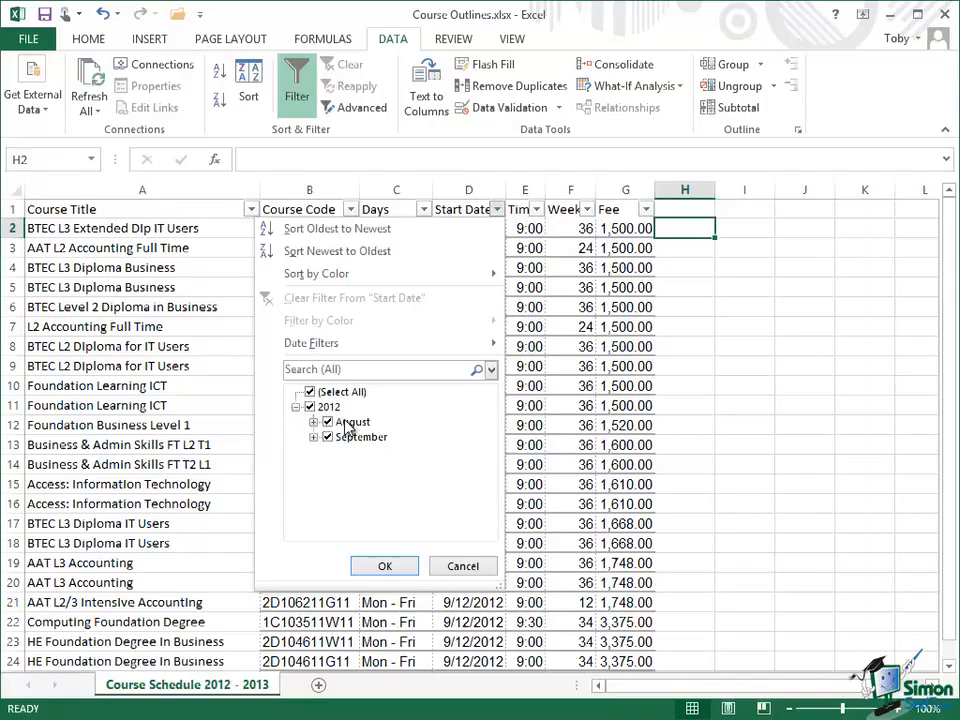
{"action": "left_click", "coordinate": [314, 425]}
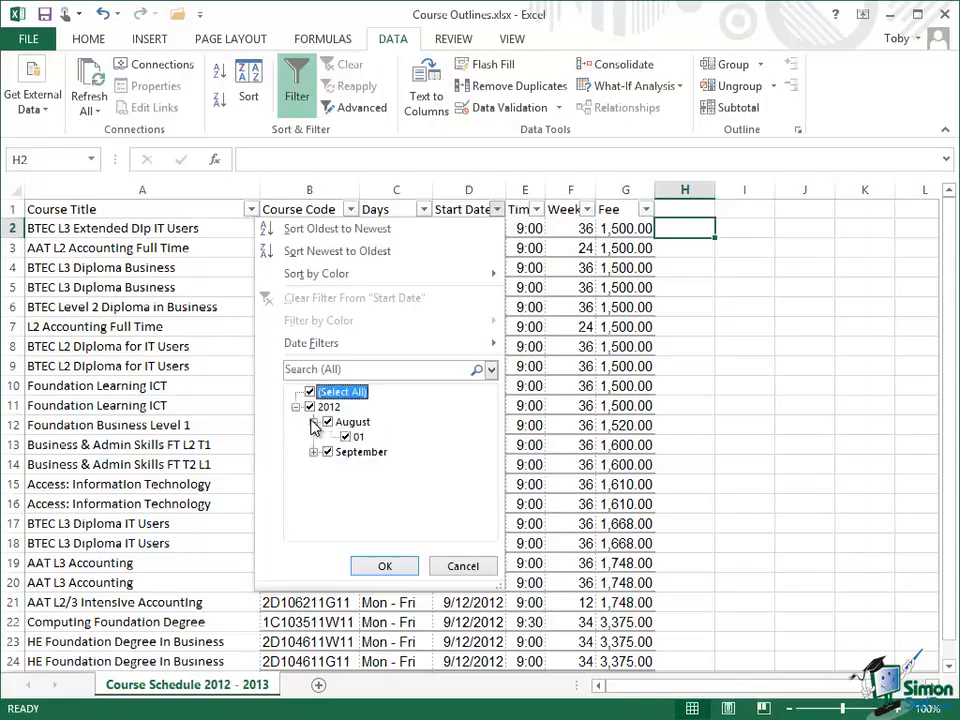
{"action": "left_click", "coordinate": [314, 425]}
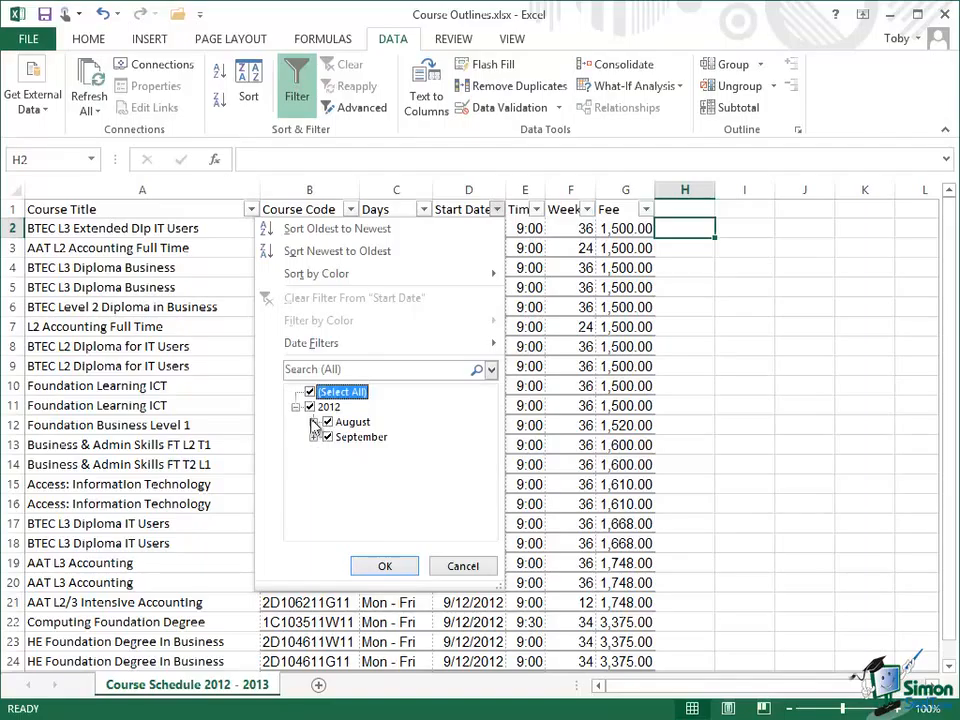
{"action": "left_click", "coordinate": [311, 392]}
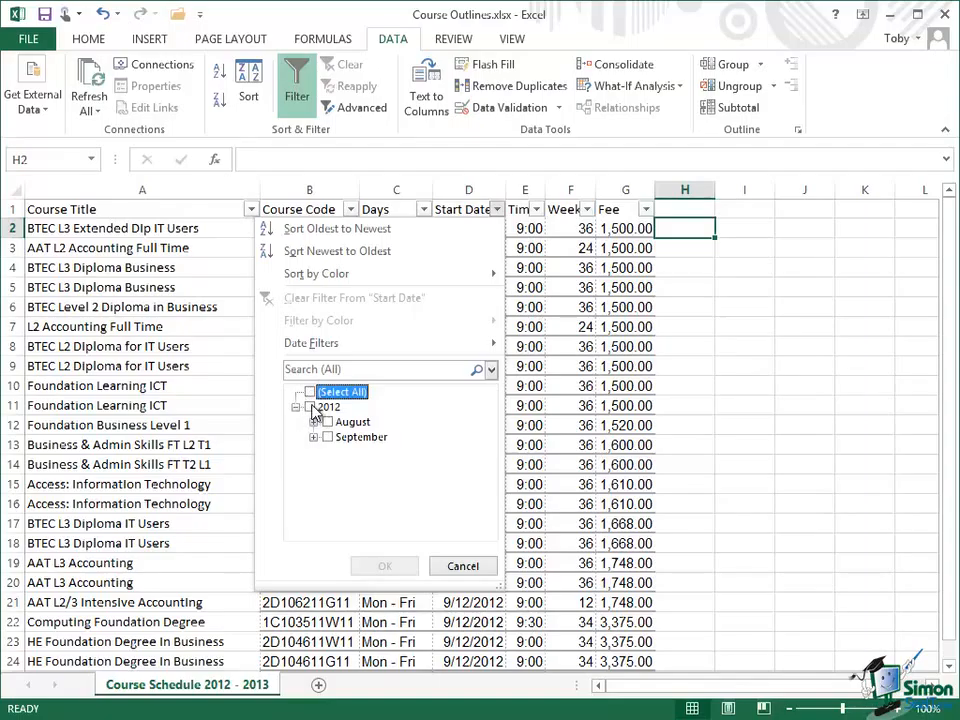
{"action": "left_click", "coordinate": [314, 423]}
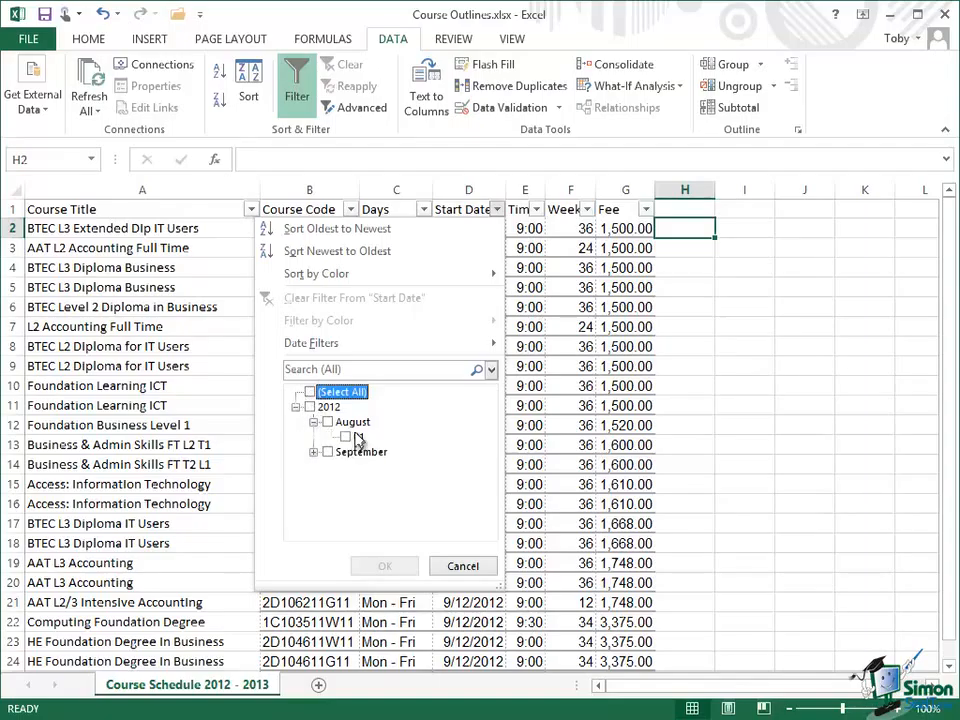
{"action": "left_click", "coordinate": [314, 452]}
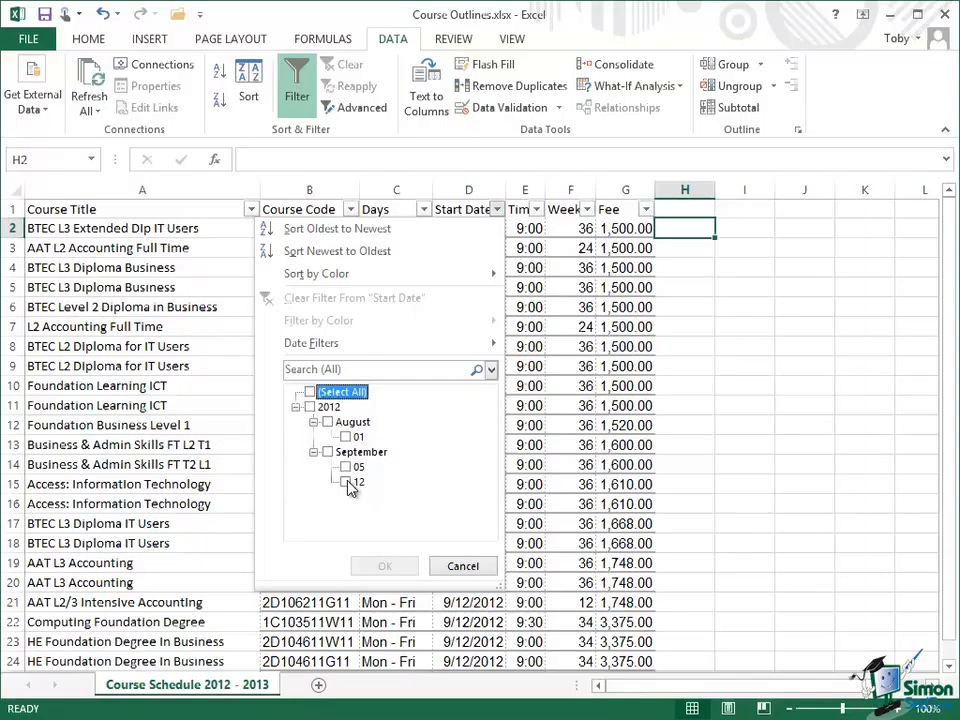
{"action": "left_click", "coordinate": [346, 482]}
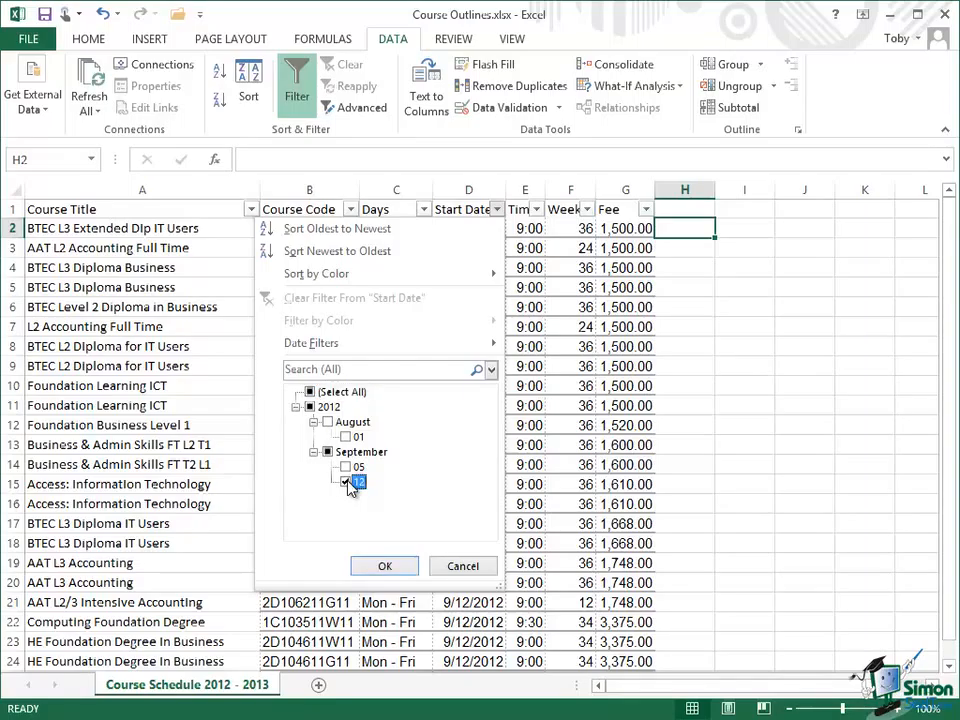
{"action": "left_click", "coordinate": [386, 566]}
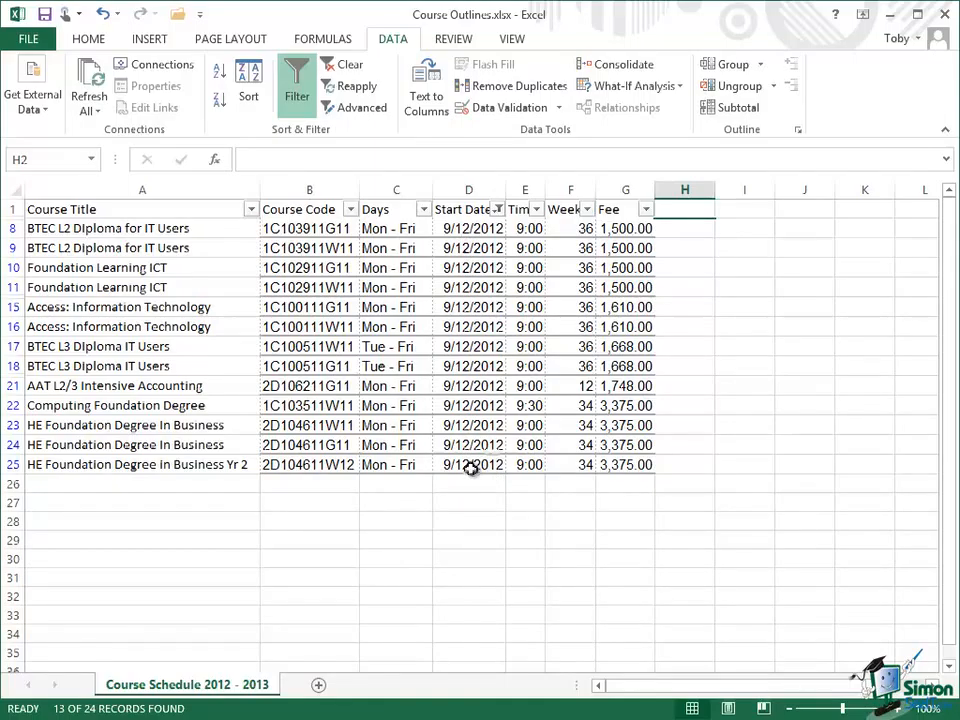
{"action": "left_click", "coordinate": [498, 211]}
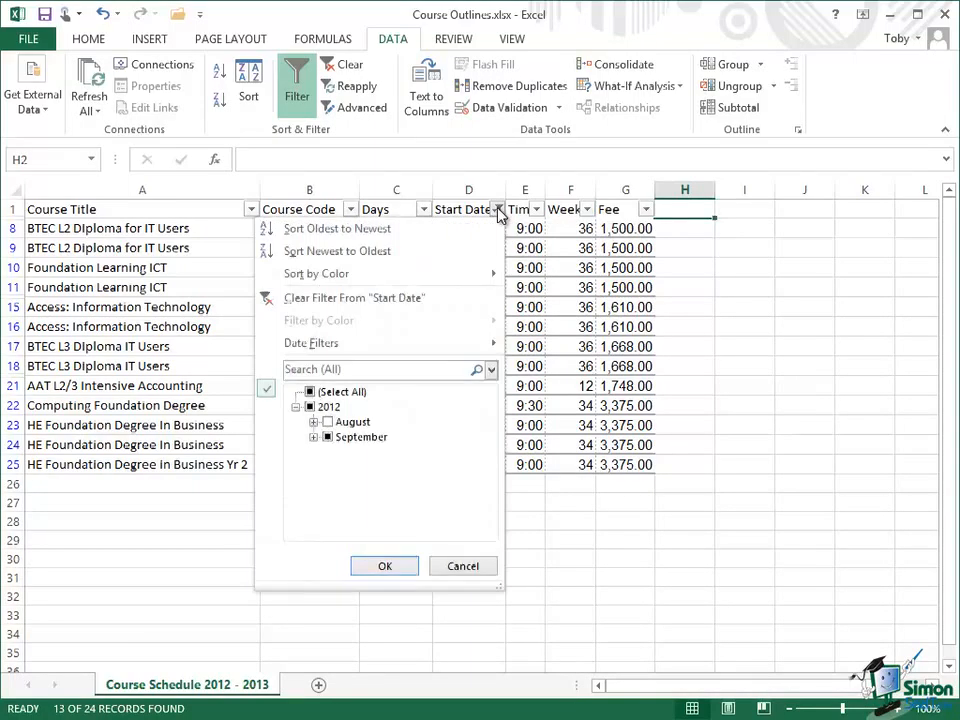
{"action": "left_click", "coordinate": [311, 392]}
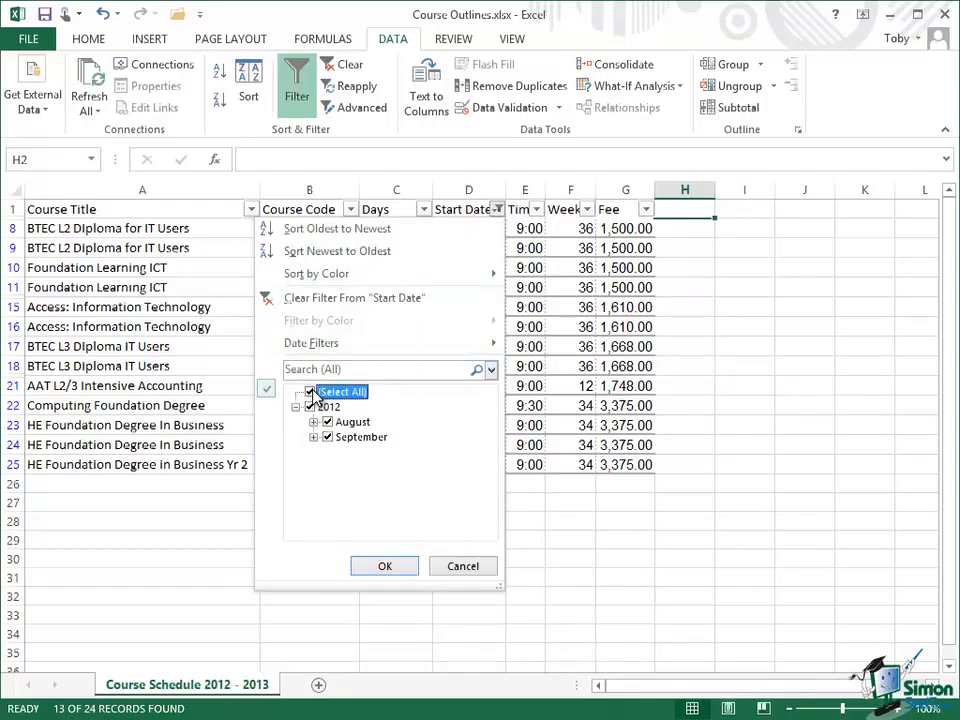
{"action": "mouse_move", "coordinate": [311, 346]}
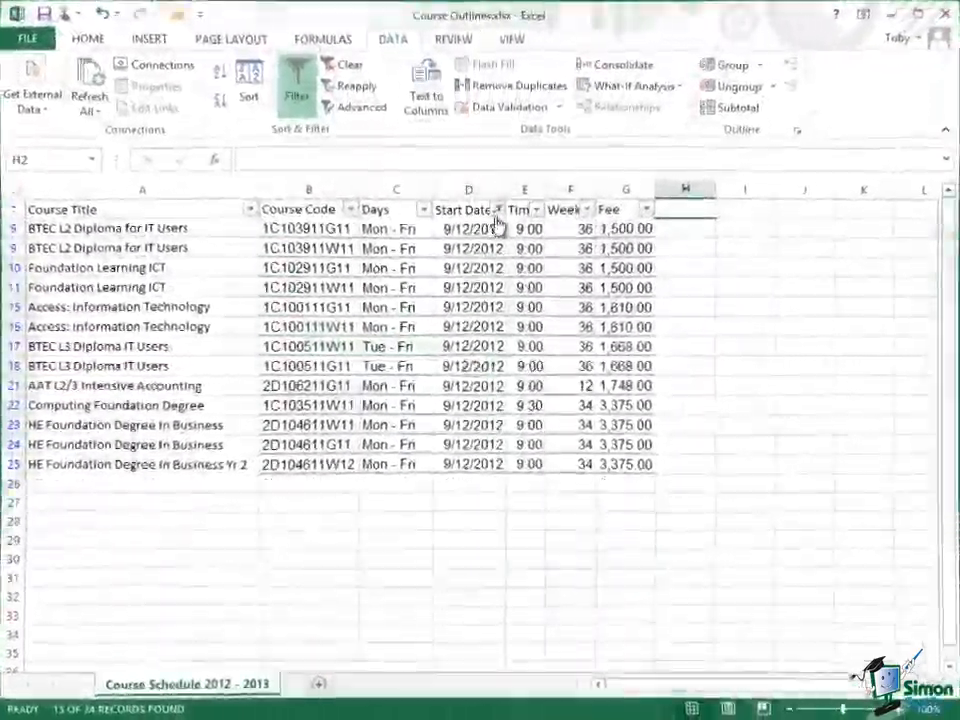
Clear the filter from the Start Date column.
{"action": "left_click", "coordinate": [497, 210]}
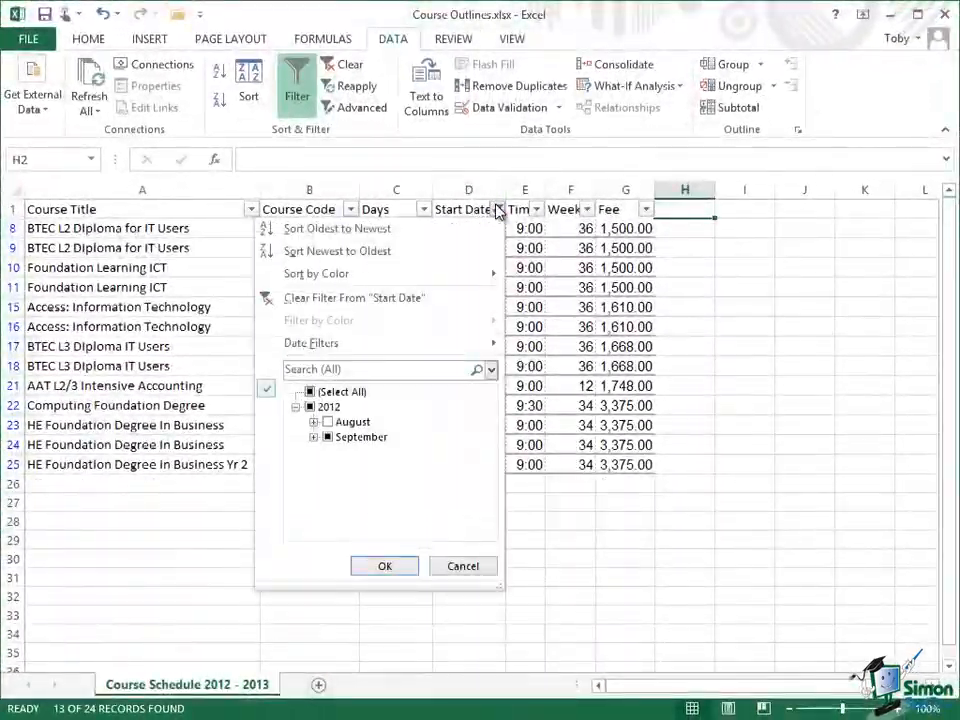
{"action": "left_click", "coordinate": [383, 297]}
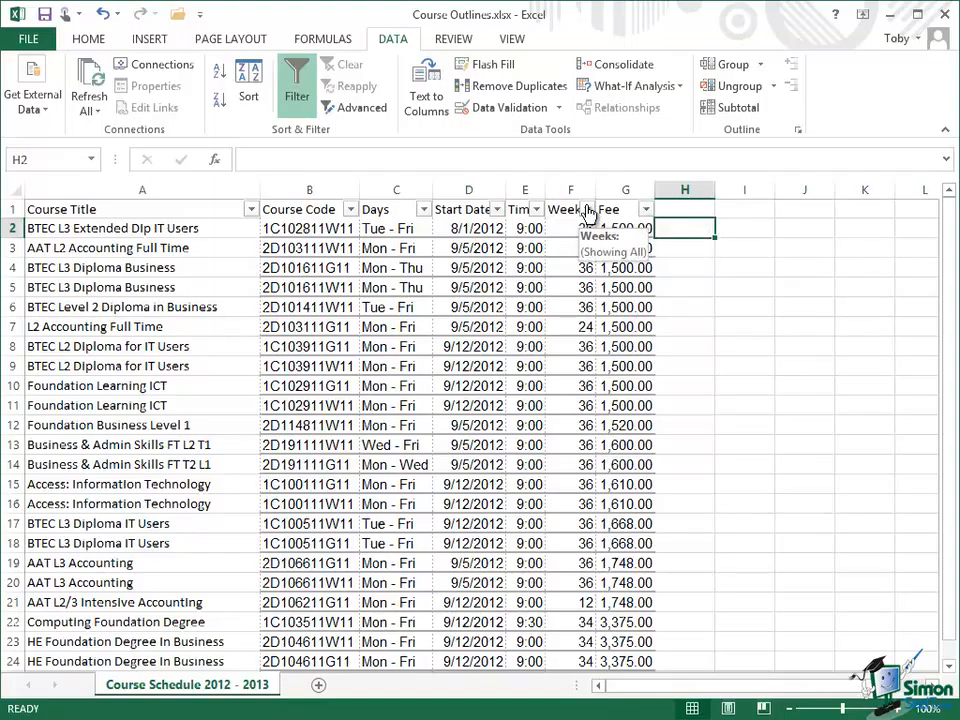
Filter the Course Title column to show only titles that contain "accounting".
{"action": "left_click", "coordinate": [251, 210]}
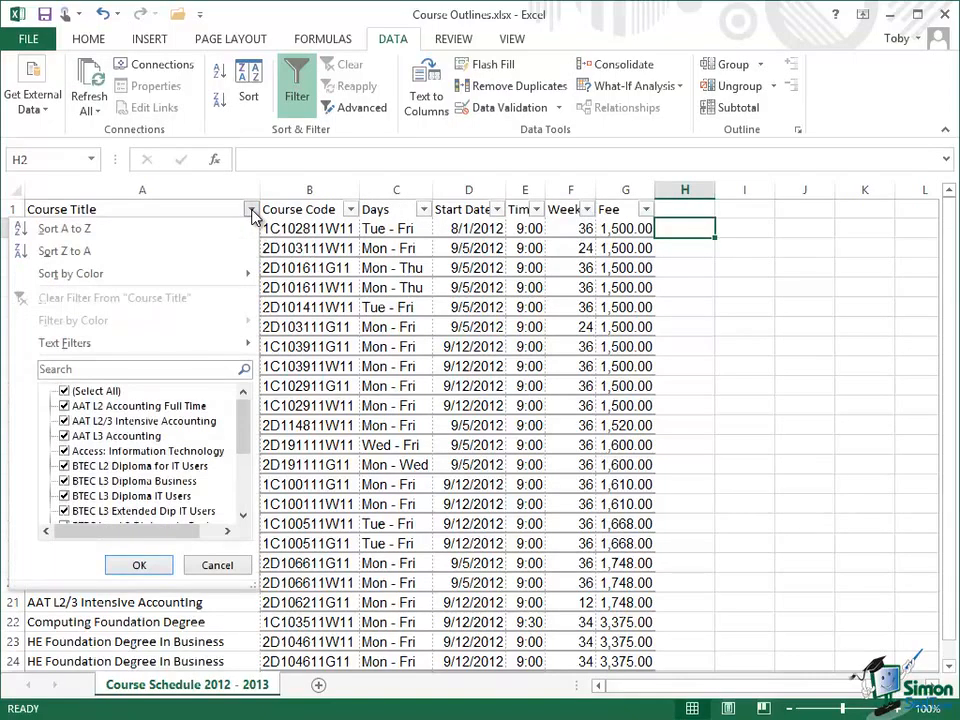
{"action": "mouse_move", "coordinate": [155, 346]}
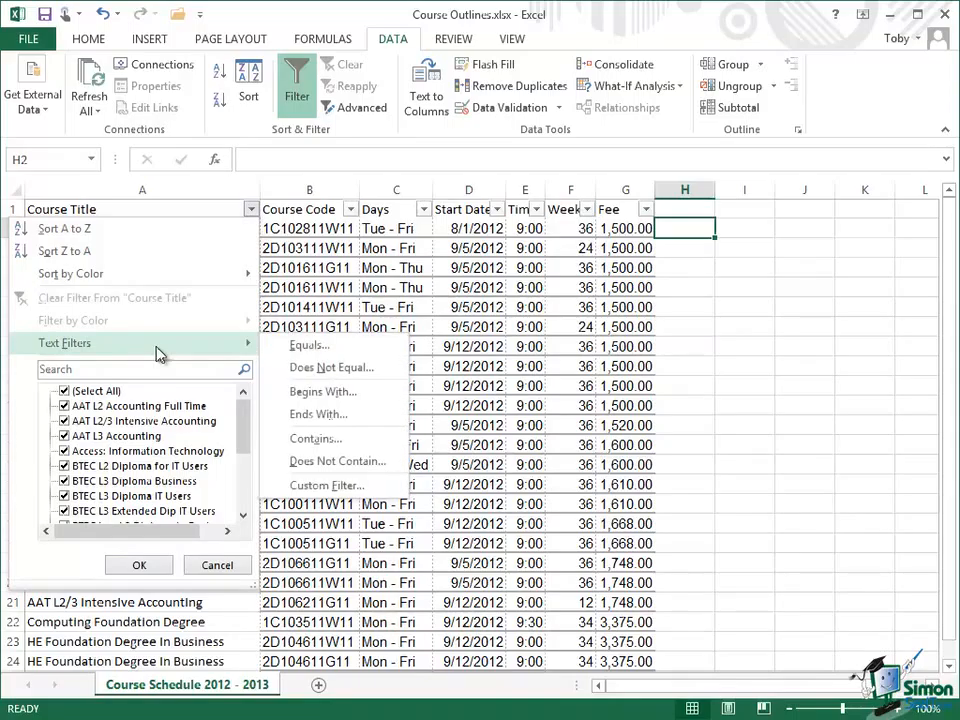
{"action": "left_click", "coordinate": [322, 440]}
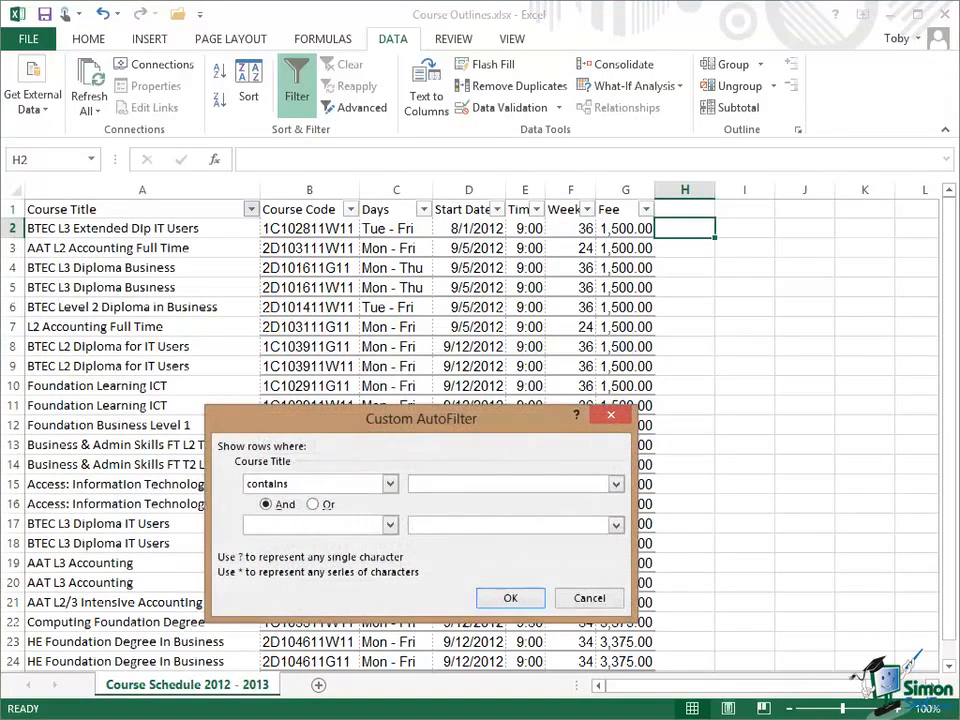
{"action": "type", "text": "accounting"}
{"action": "left_click", "coordinate": [503, 597]}
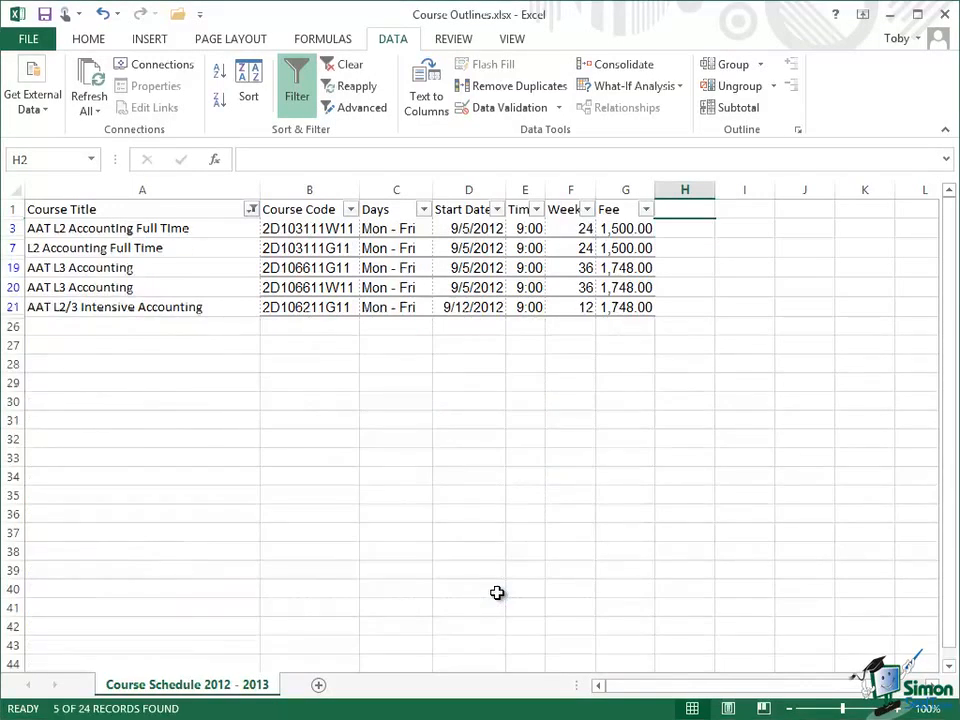
Further narrow the filtered courses to those whose Weeks value is less than or equal to 24.
{"action": "left_click", "coordinate": [587, 211]}
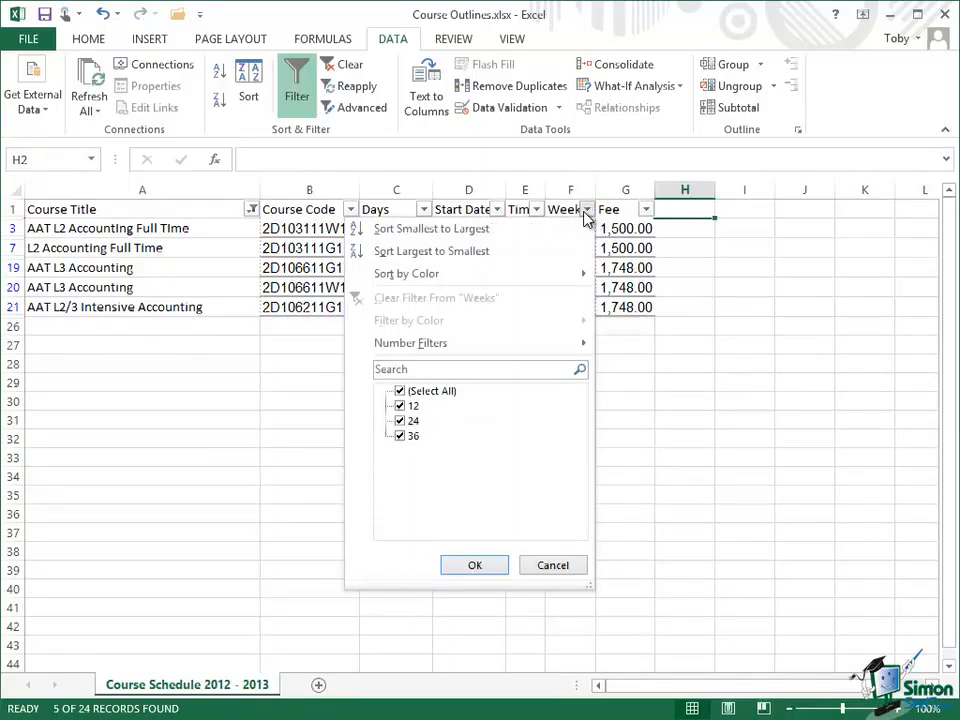
{"action": "mouse_move", "coordinate": [493, 347]}
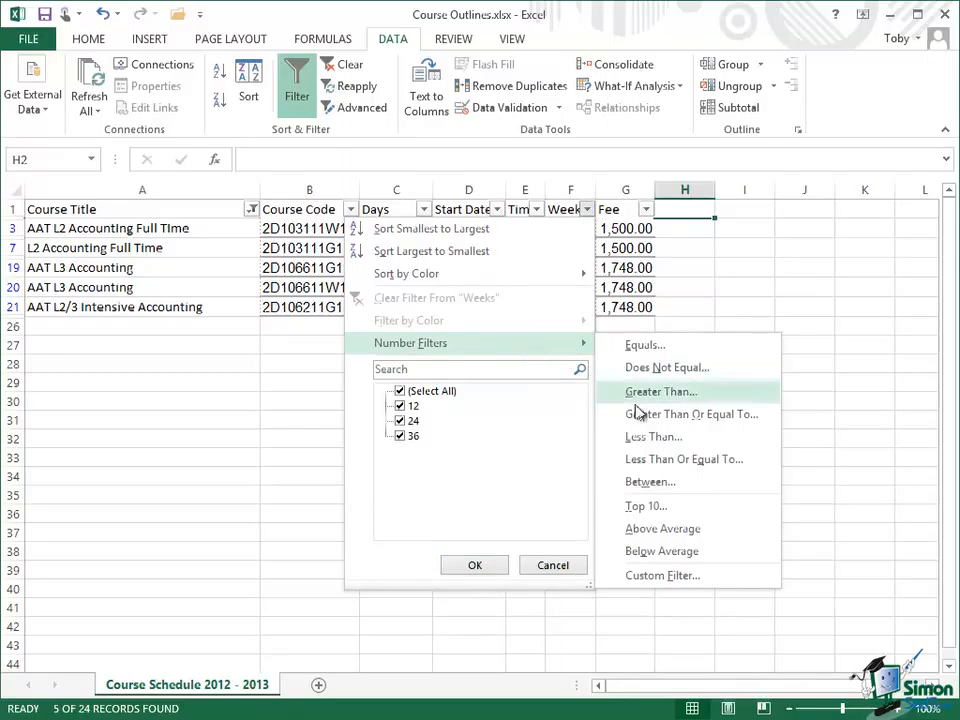
{"action": "left_click", "coordinate": [680, 460]}
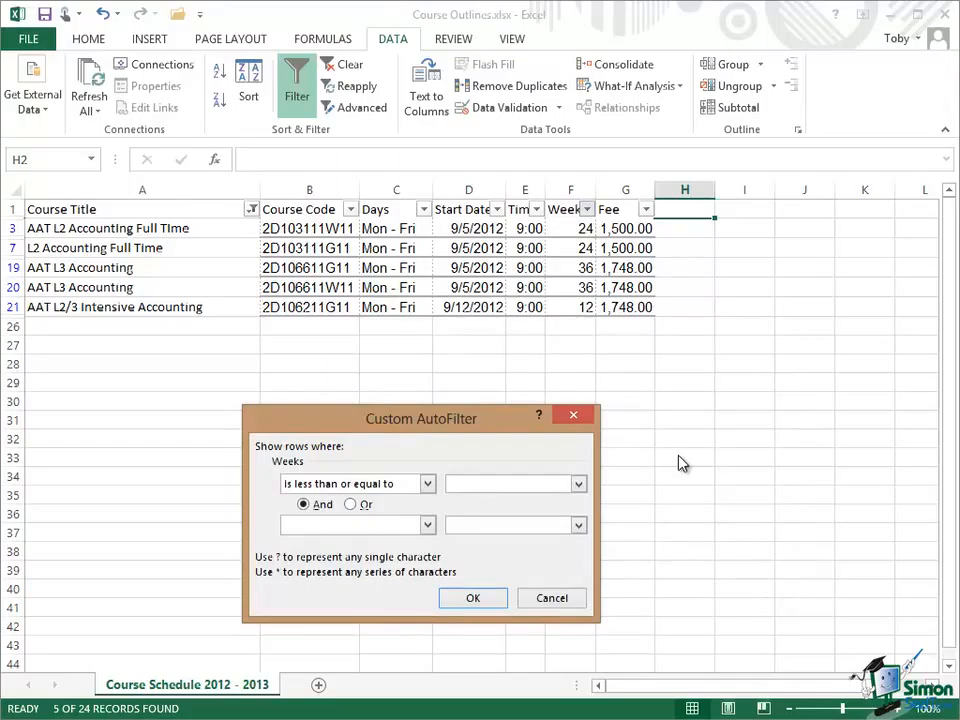
{"action": "type", "text": "24"}
{"action": "left_click", "coordinate": [470, 597]}
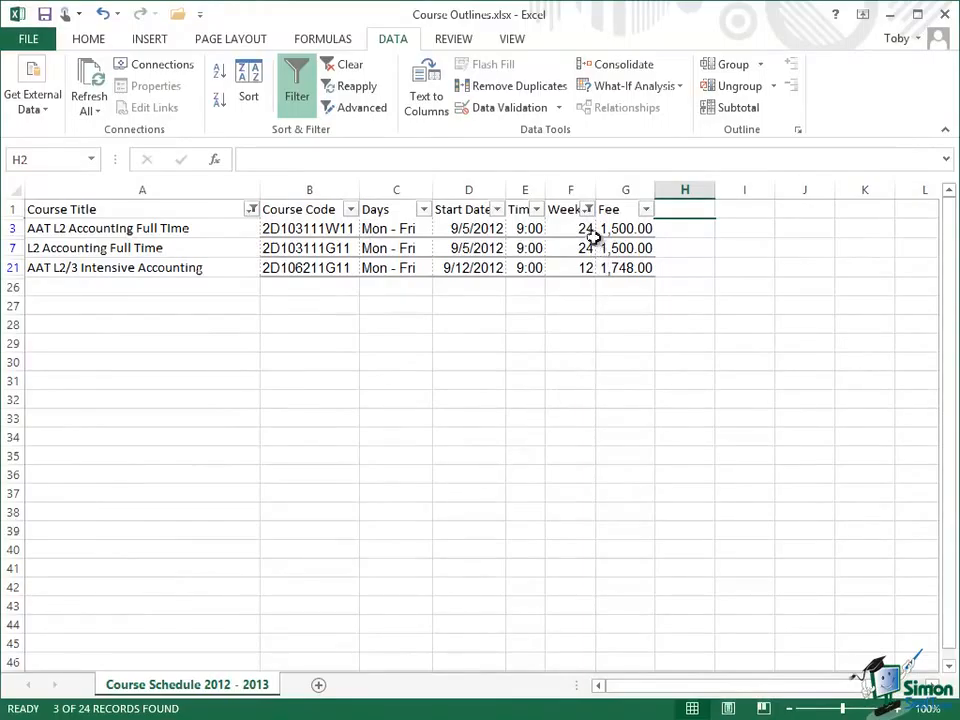
Clear all active filters from the course schedule at once and turn off filtering for its header row.
{"action": "mouse_move", "coordinate": [590, 215]}
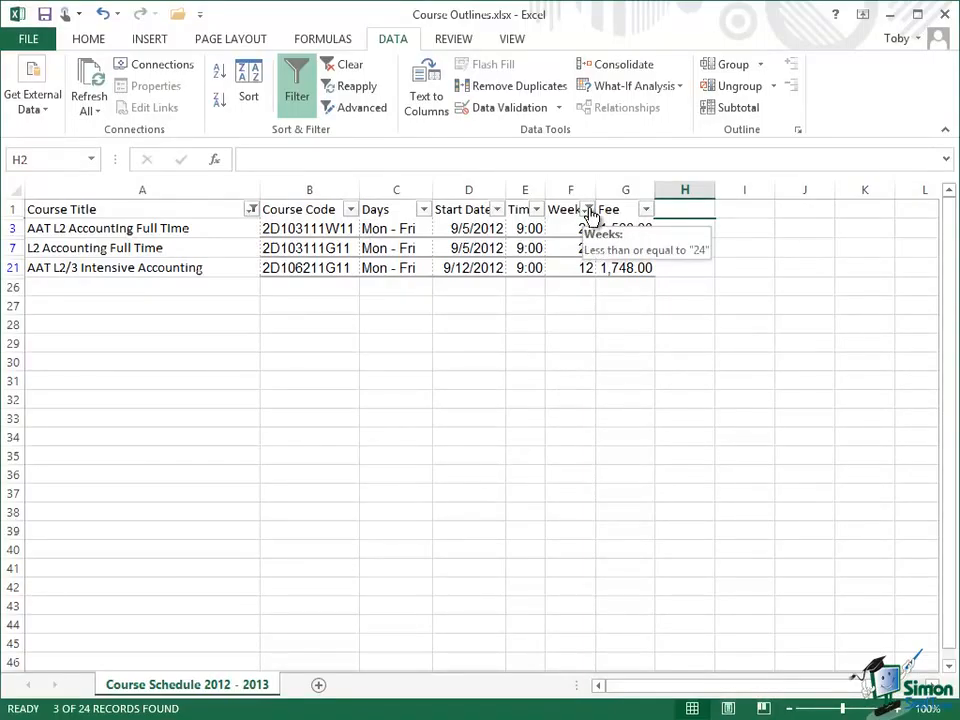
{"action": "mouse_move", "coordinate": [253, 220]}
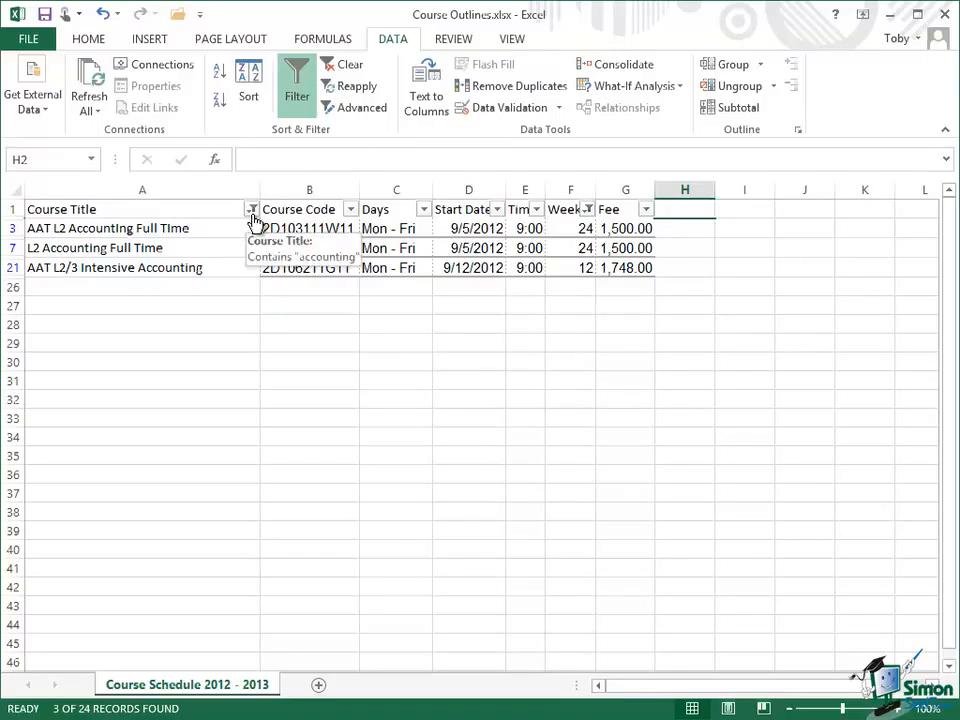
{"action": "left_click", "coordinate": [350, 66]}
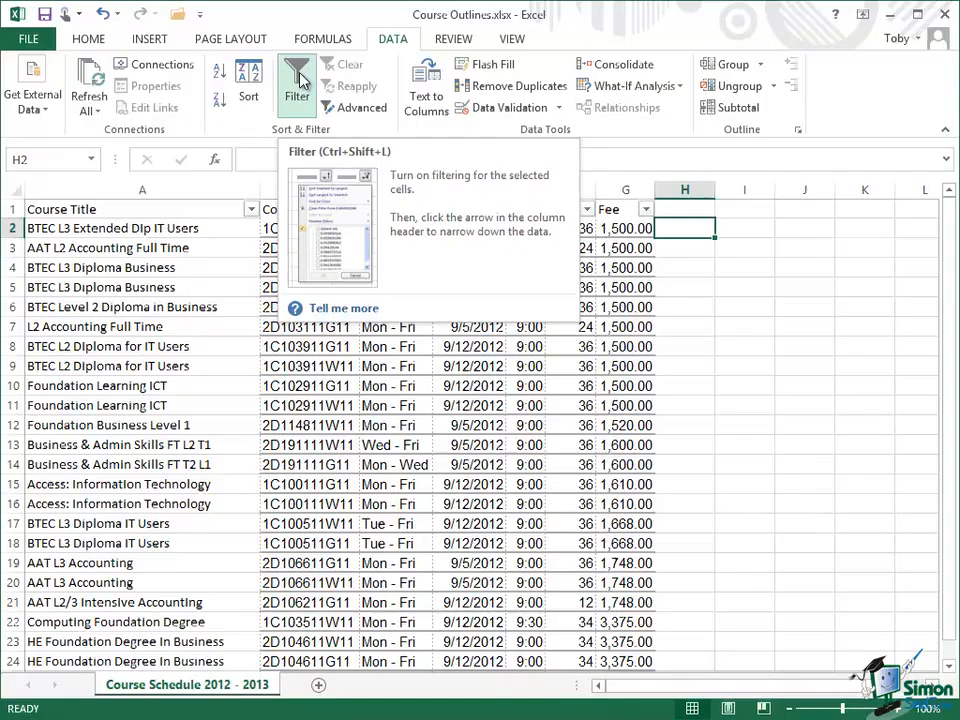
{"action": "left_click", "coordinate": [298, 82]}
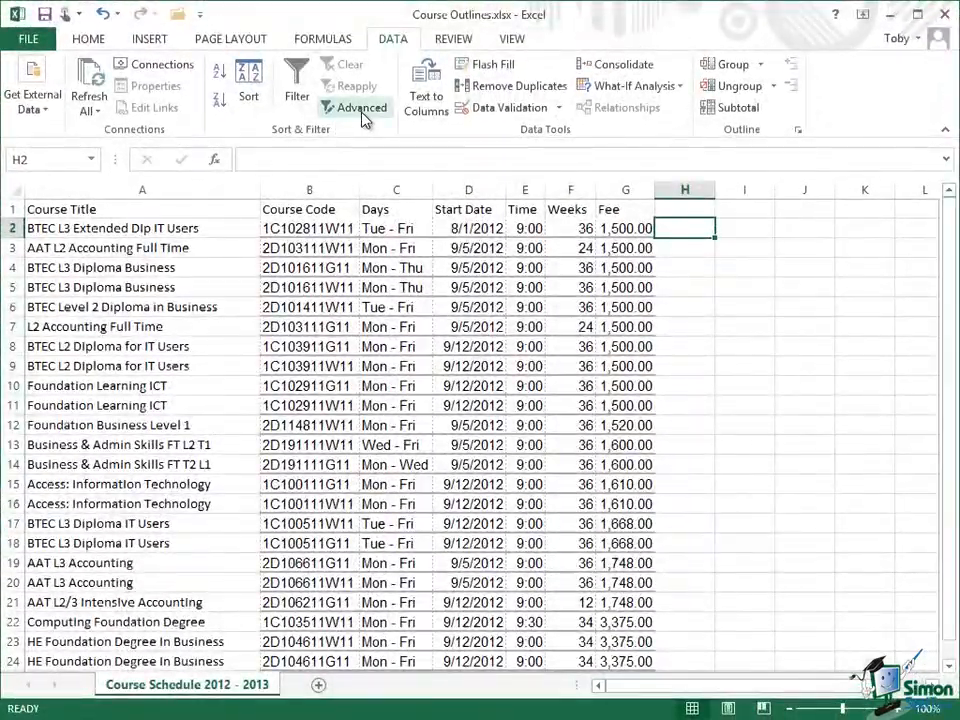
Open the Advanced Filter settings for the course schedule list.
{"action": "left_click", "coordinate": [362, 108]}
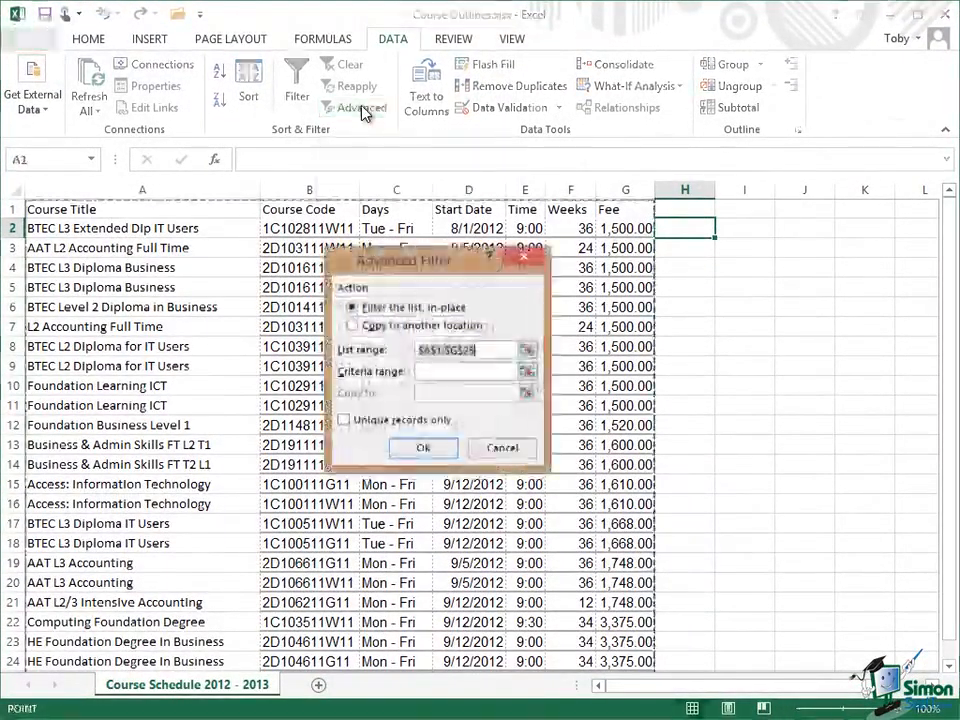